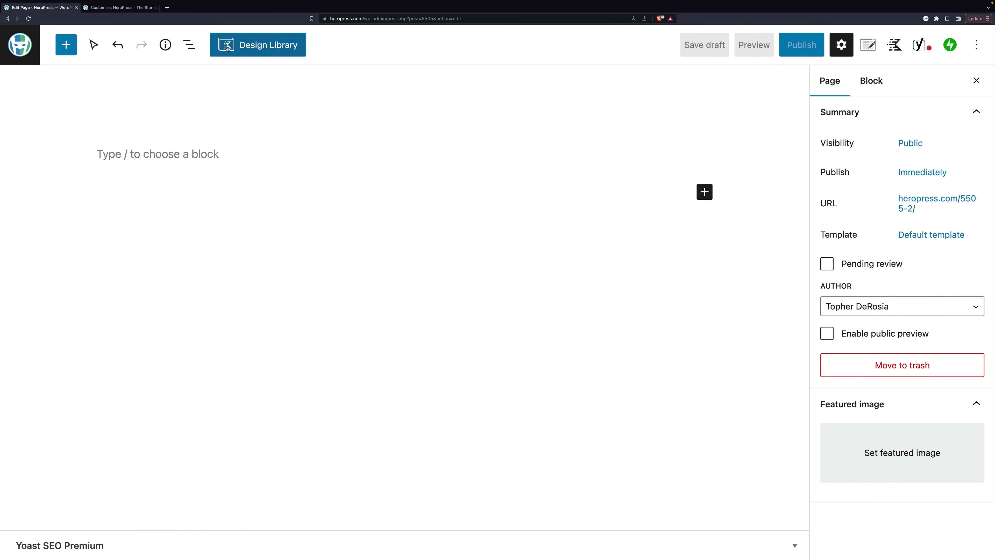
Step: Open the Design Library and browse All, Hero, Cards, Columns, Media and Text, then Counter or Stats
{"action": "left_click", "coordinate": [267, 50]}
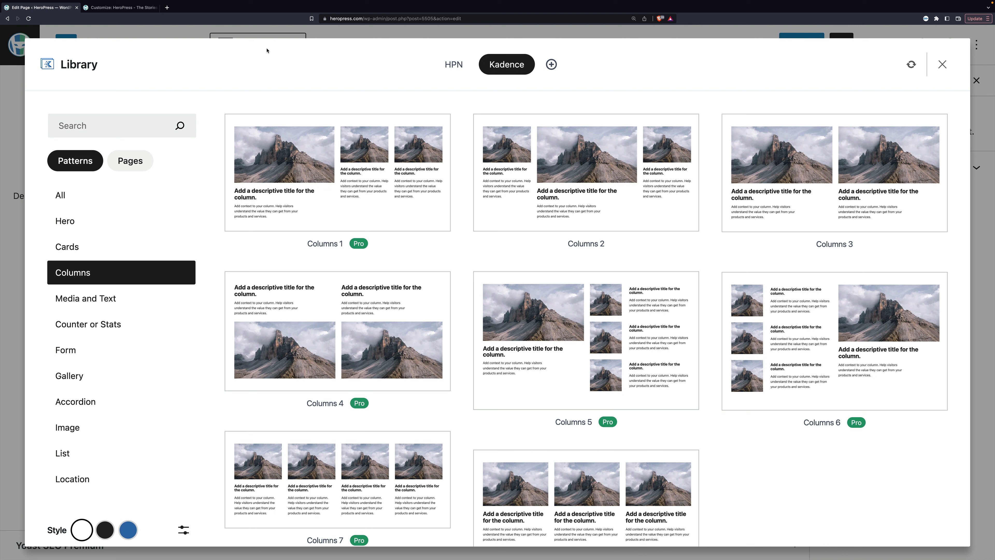
{"action": "left_click", "coordinate": [109, 200]}
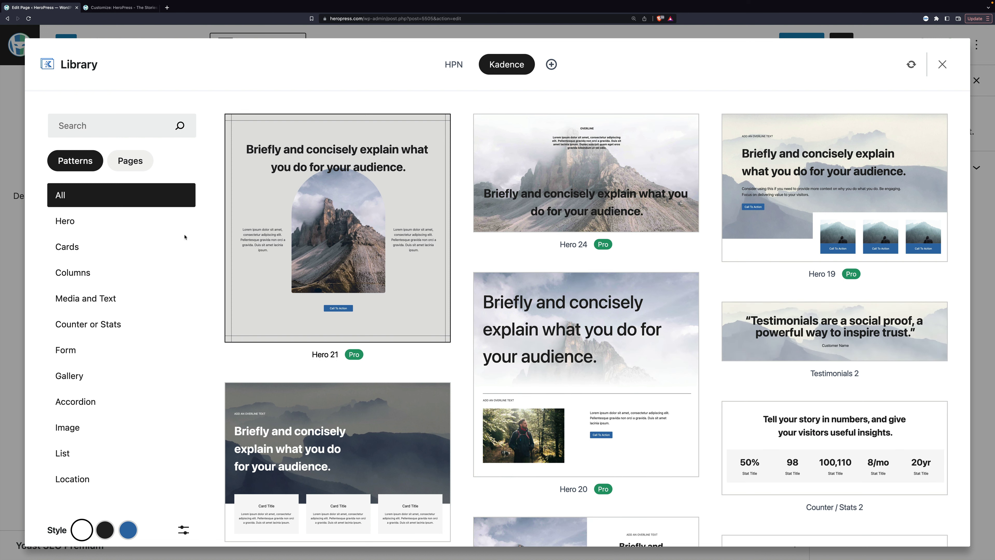
{"action": "left_click", "coordinate": [85, 225]}
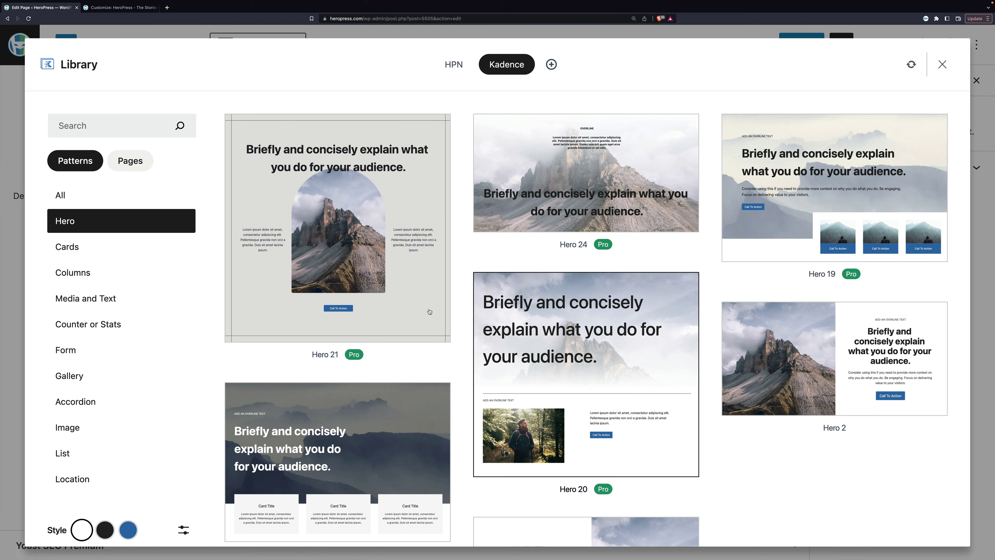
{"action": "left_click", "coordinate": [82, 249]}
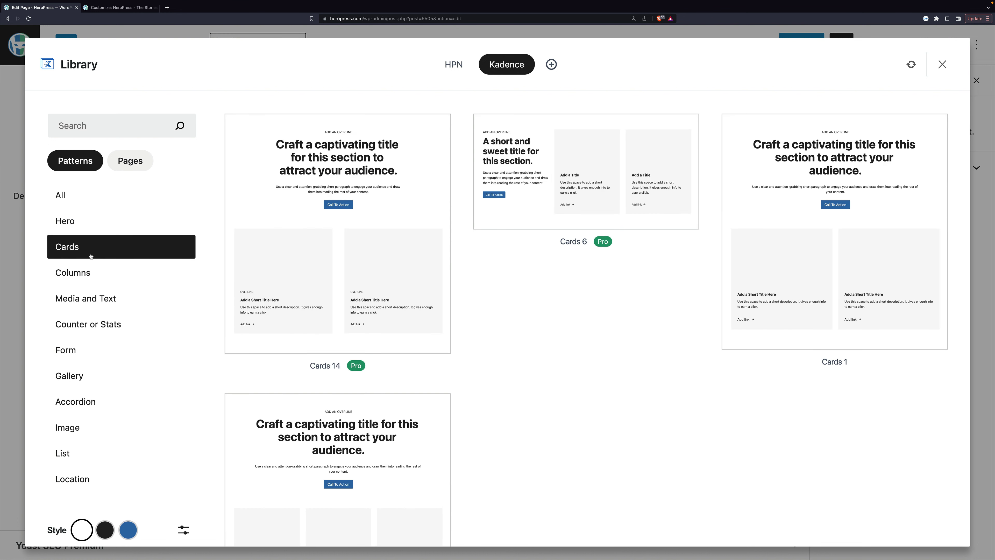
{"action": "left_click", "coordinate": [84, 271]}
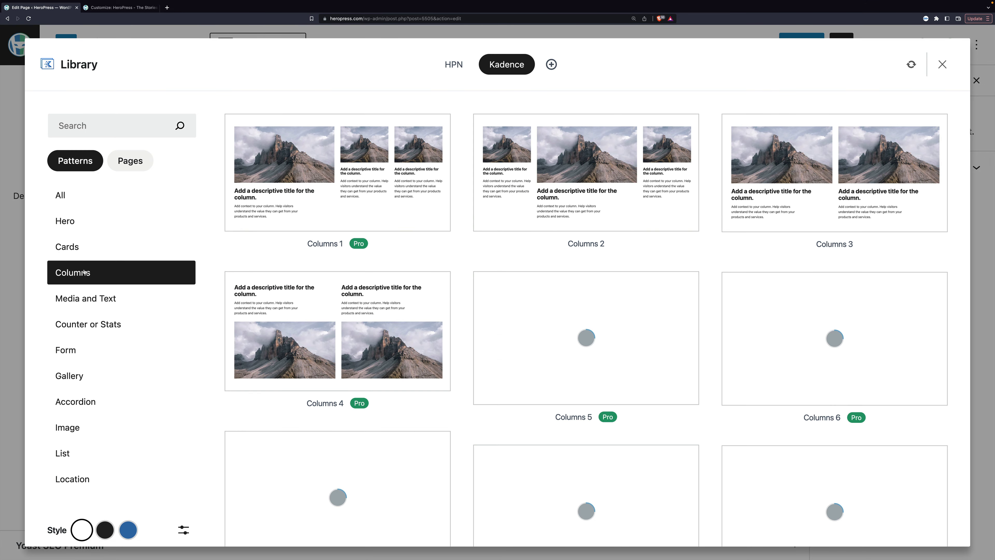
{"action": "left_click", "coordinate": [82, 300]}
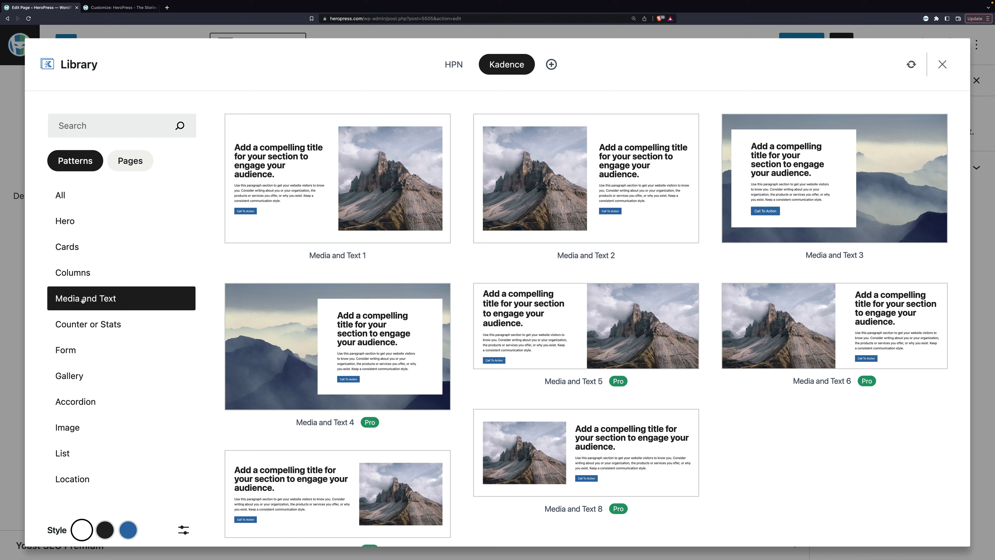
{"action": "left_click", "coordinate": [77, 325]}
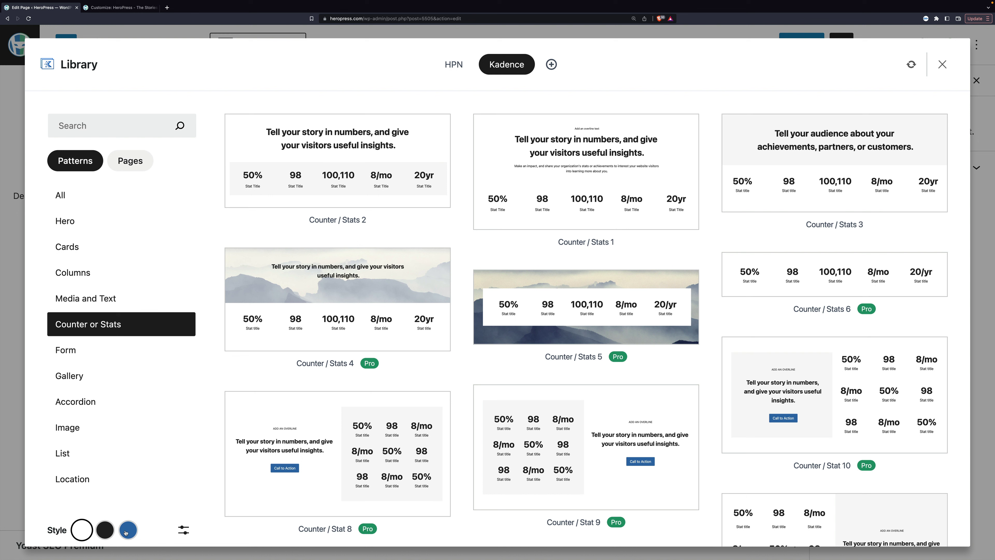
Step: Preview the stats patterns in the Dark and blue Highlight styles, then go to the HeroPress Customizer
{"action": "left_click", "coordinate": [106, 529]}
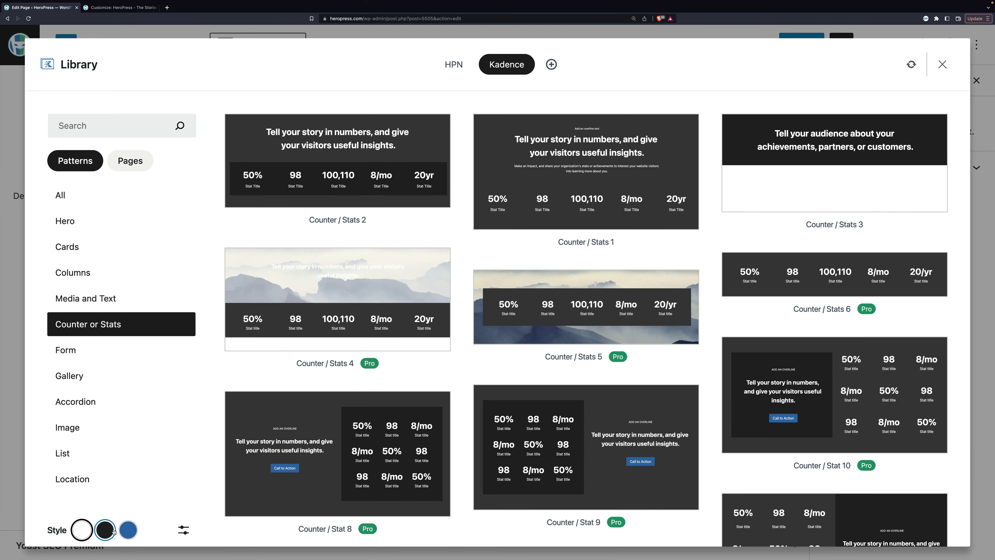
{"action": "left_click", "coordinate": [122, 532]}
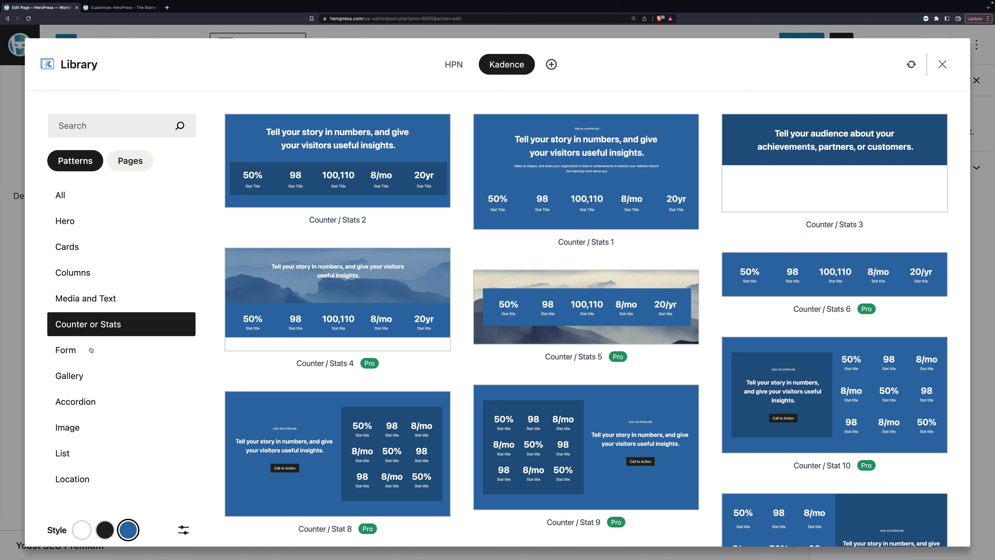
{"action": "left_click", "coordinate": [120, 9]}
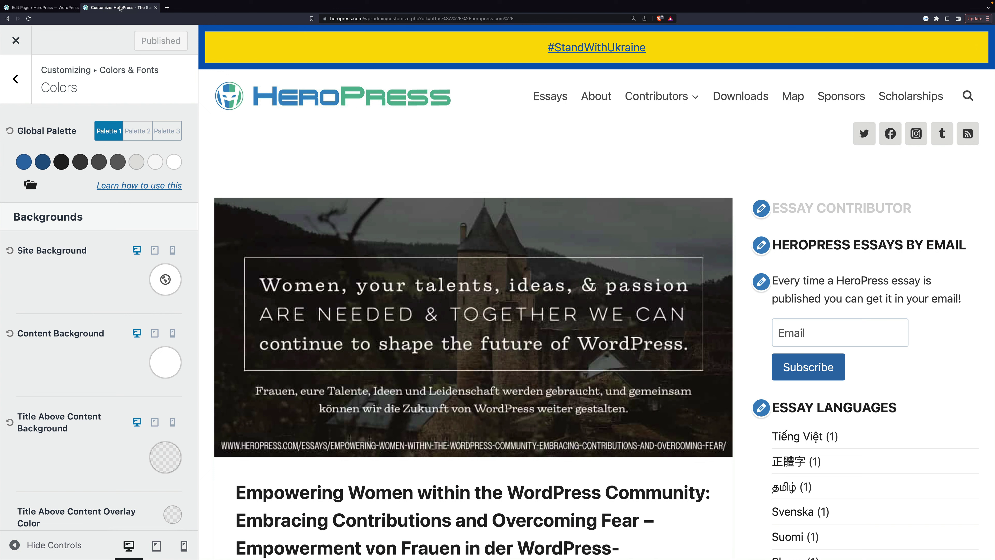
Step: Apply and publish the orange-and-red Global Palette preset, then return to the page editor
{"action": "scroll", "coordinate": [24, 156], "scroll_direction": "down", "scroll_amount": 1}
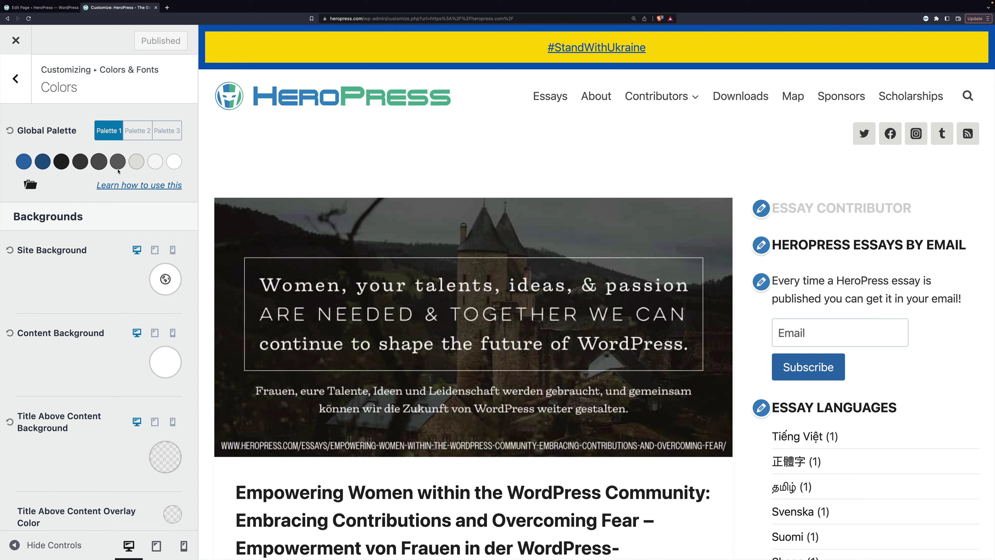
{"action": "left_click", "coordinate": [34, 185]}
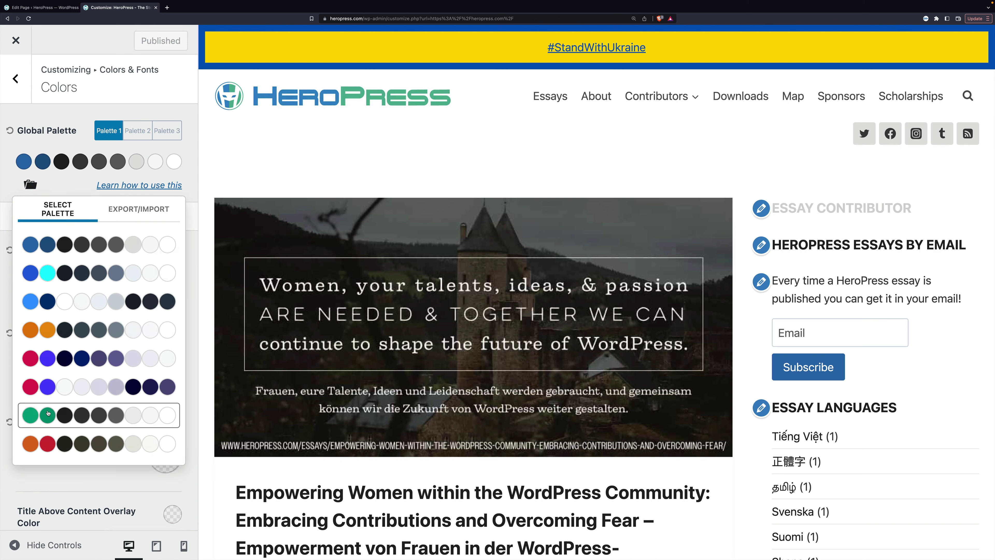
{"action": "left_click", "coordinate": [52, 437]}
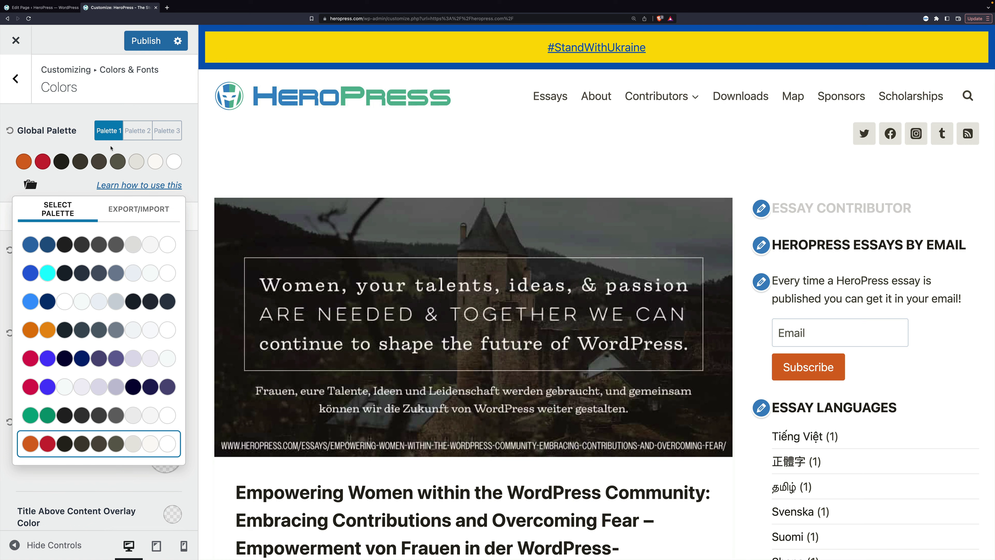
{"action": "left_click", "coordinate": [146, 40]}
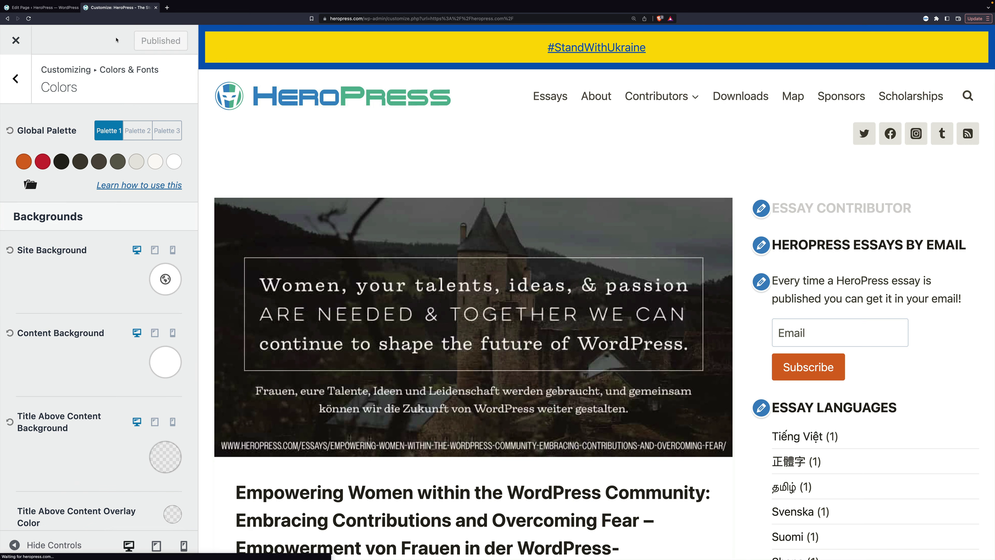
{"action": "left_click", "coordinate": [56, 9]}
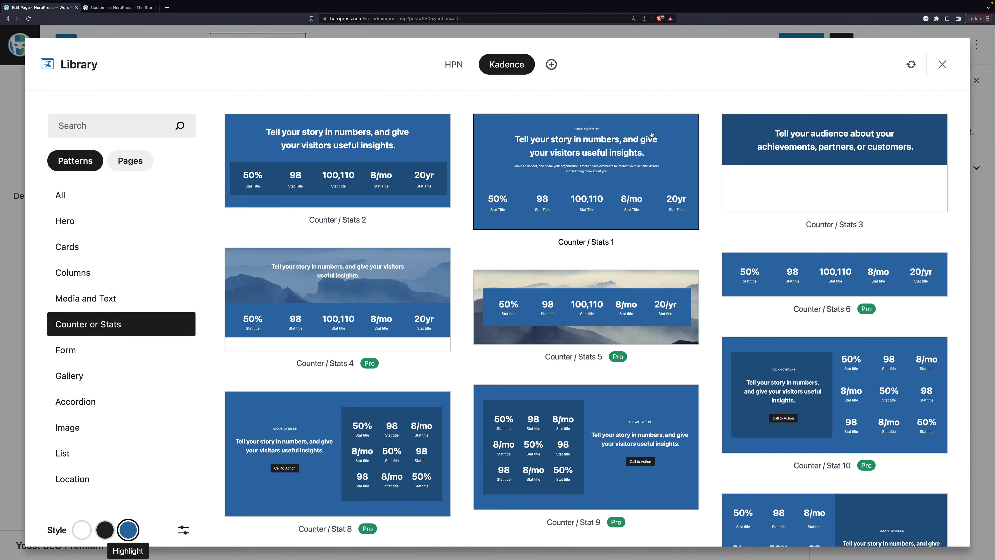
Step: Reload the editor so the library previews pick up the new palette
{"action": "left_click", "coordinate": [911, 65]}
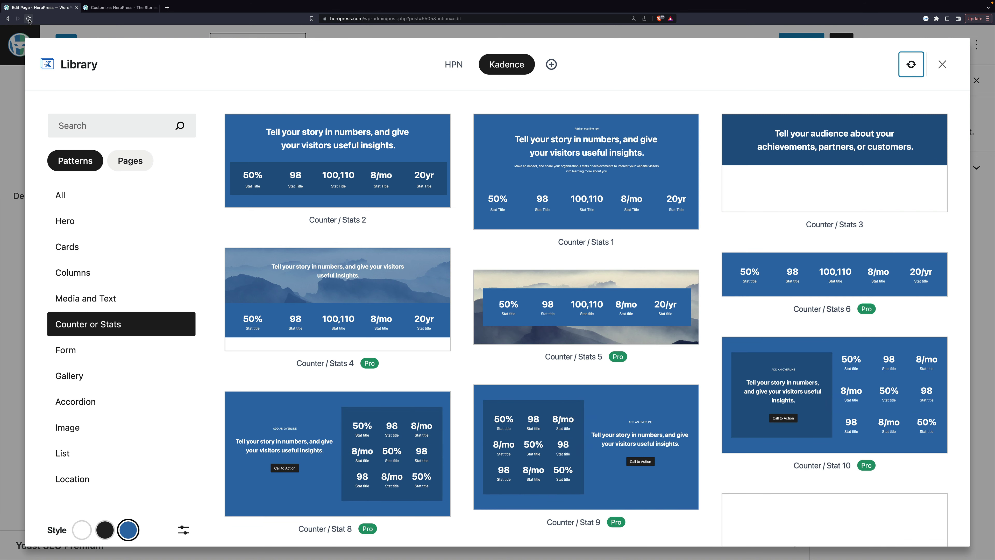
{"action": "left_click", "coordinate": [29, 18]}
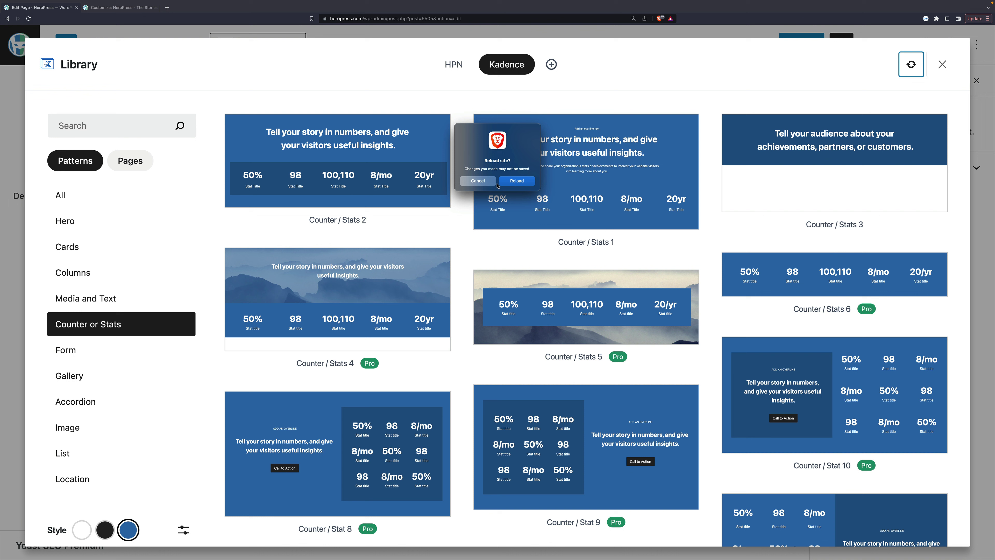
{"action": "left_click", "coordinate": [517, 181]}
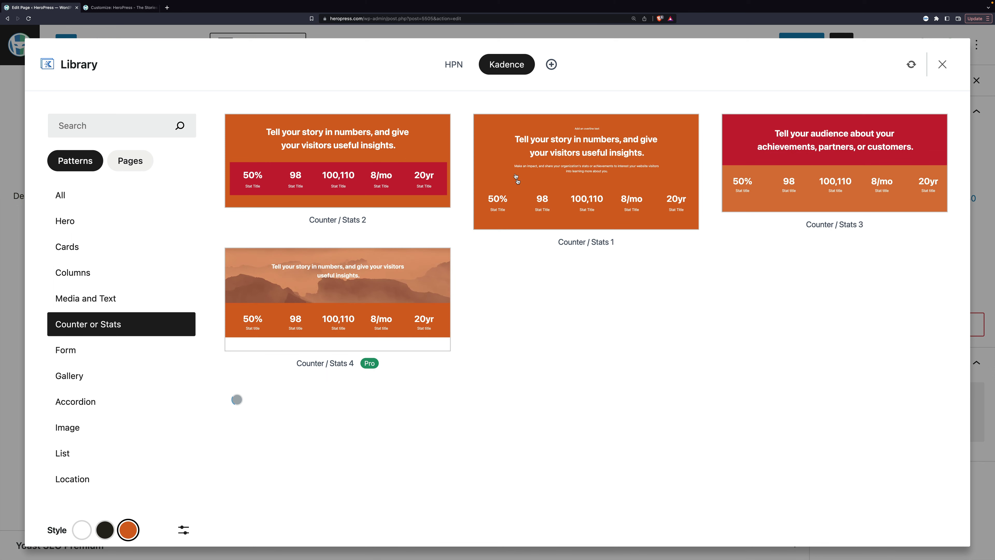
Step: Compare the Counter or Stats previews in the orange, dark and light styles, settling on Dark
{"action": "left_click", "coordinate": [133, 524]}
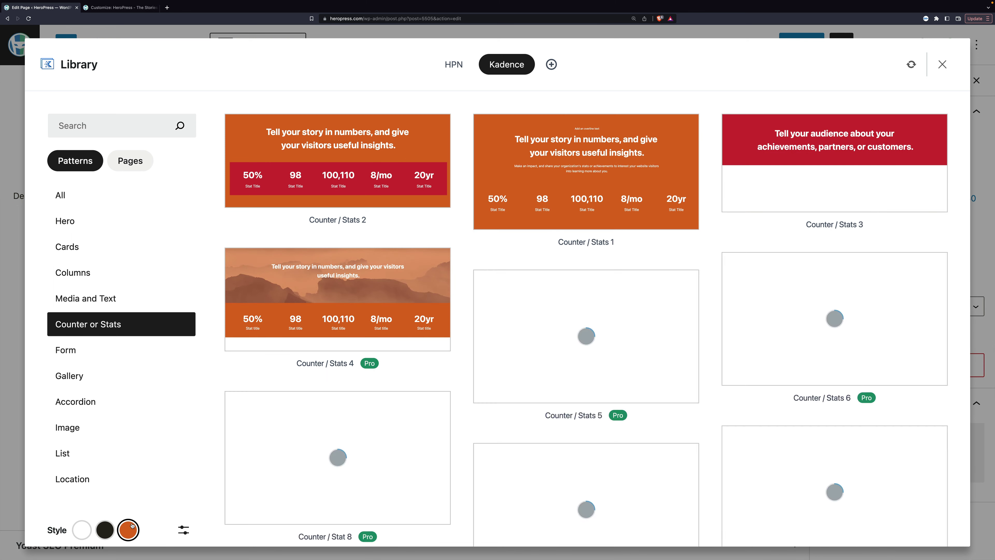
{"action": "left_click", "coordinate": [106, 530]}
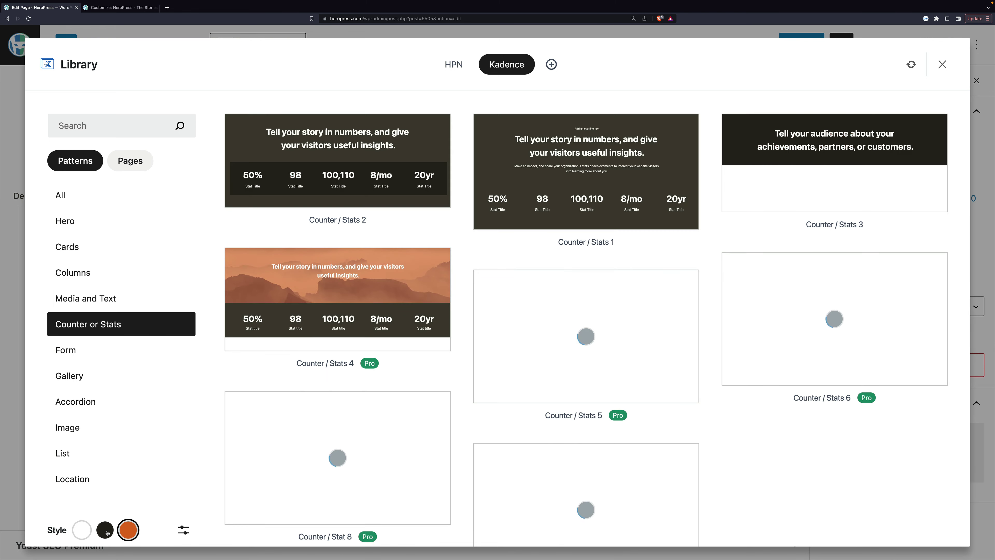
{"action": "left_click", "coordinate": [82, 530]}
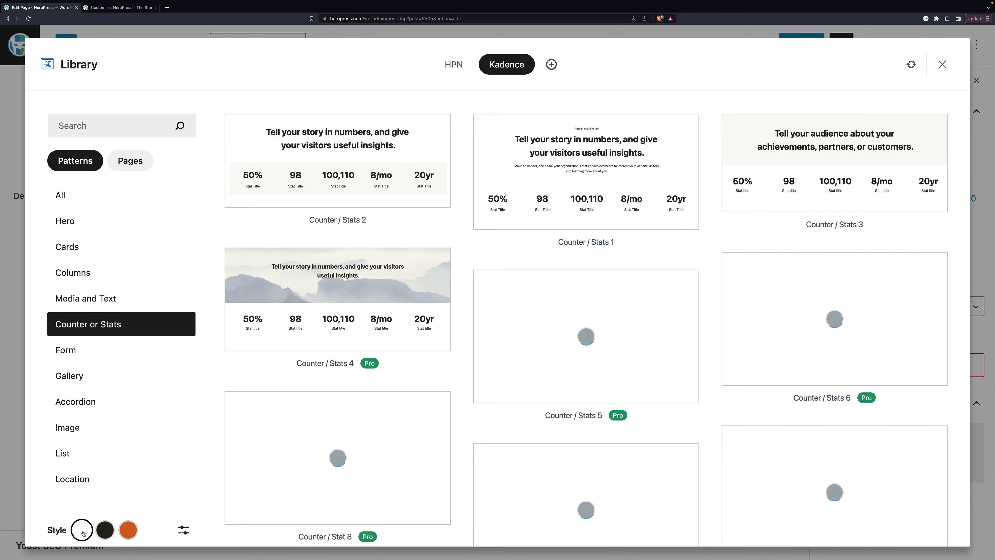
{"action": "left_click", "coordinate": [105, 530]}
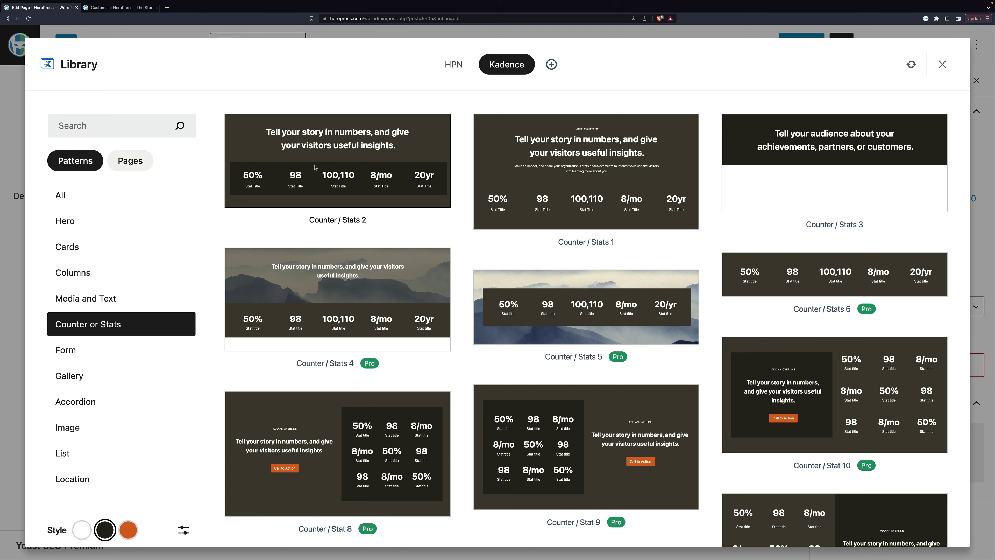
{"action": "left_click", "coordinate": [101, 7]}
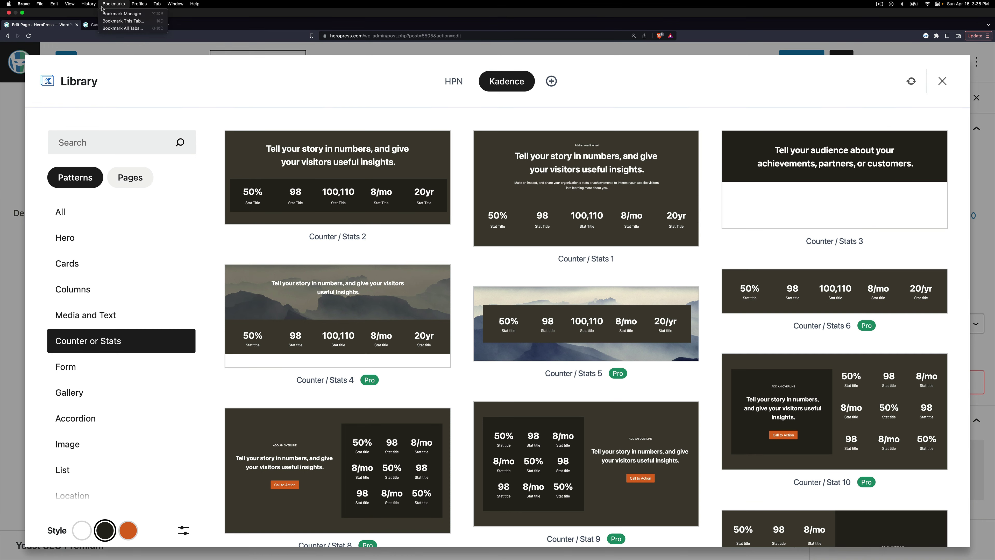
{"action": "left_click", "coordinate": [204, 50]}
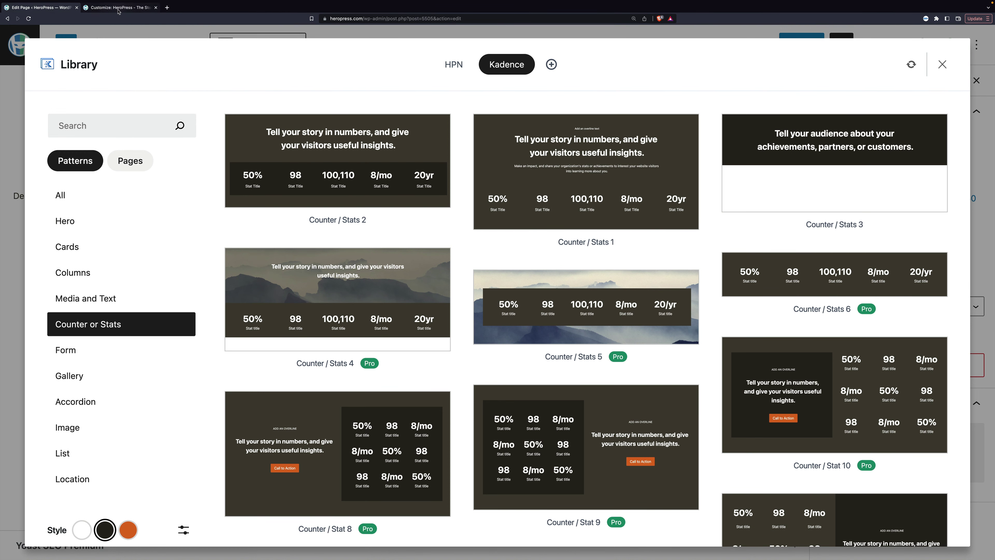
Step: In the Customizer, apply the first blue preset as the site's Global Palette
{"action": "left_click", "coordinate": [118, 8]}
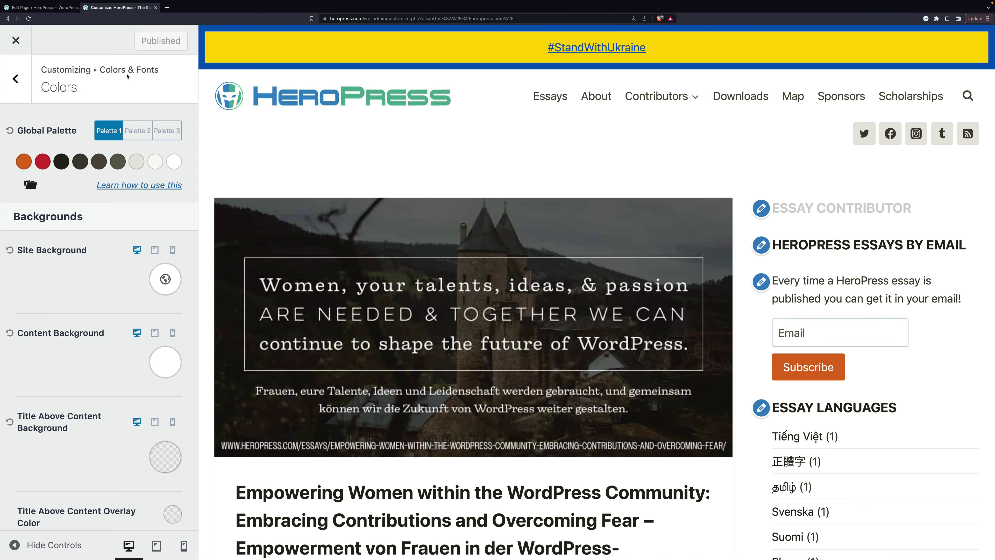
{"action": "left_click", "coordinate": [30, 183]}
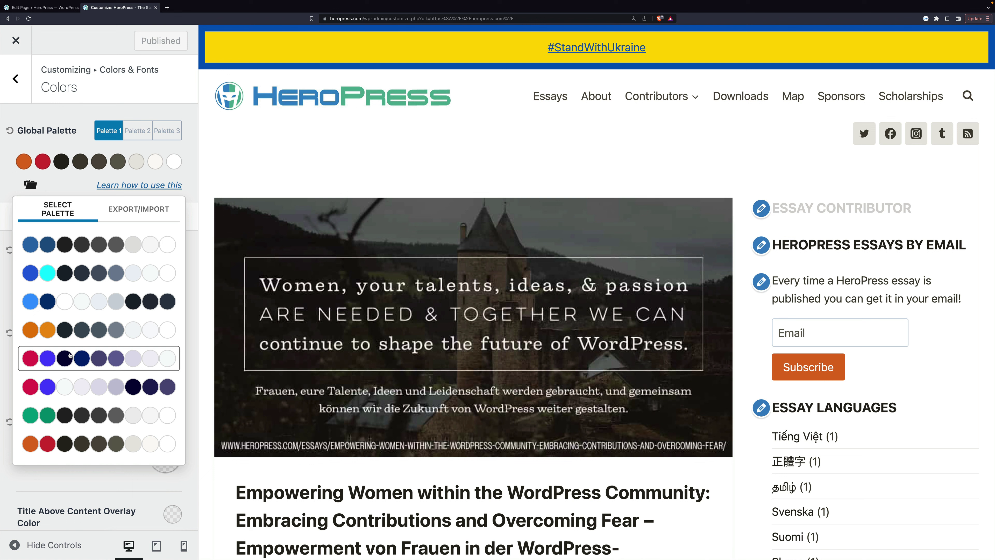
{"action": "left_click", "coordinate": [84, 250]}
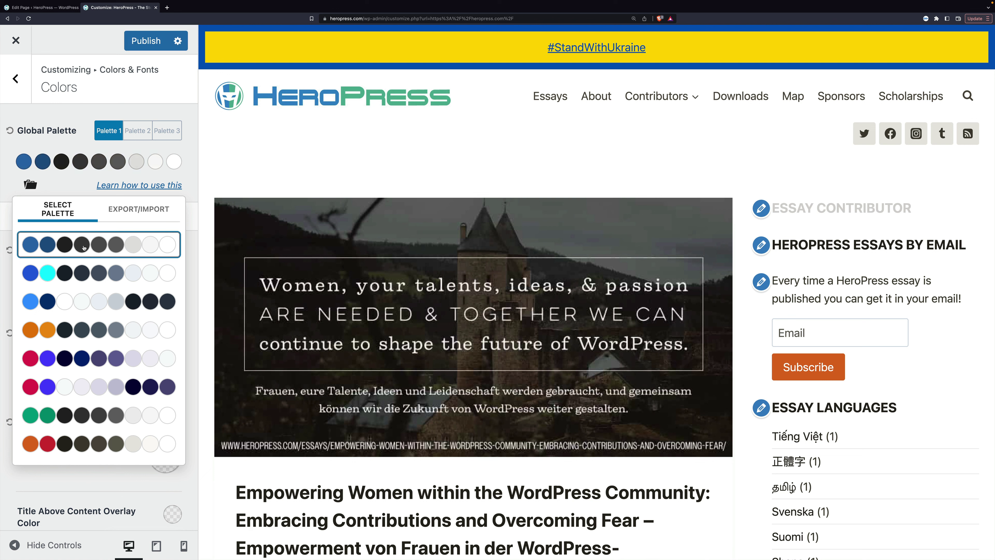
Step: Check the Typography settings, publish the blue palette, and return to the pattern library
{"action": "left_click", "coordinate": [15, 78]}
{"action": "left_click", "coordinate": [90, 191]}
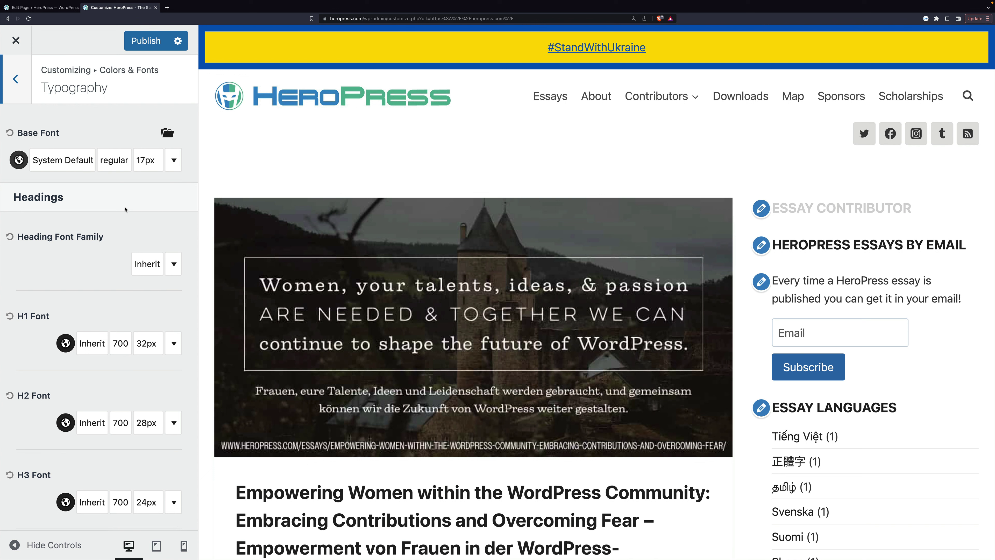
{"action": "scroll", "coordinate": [100, 379], "scroll_direction": "down", "scroll_amount": 5}
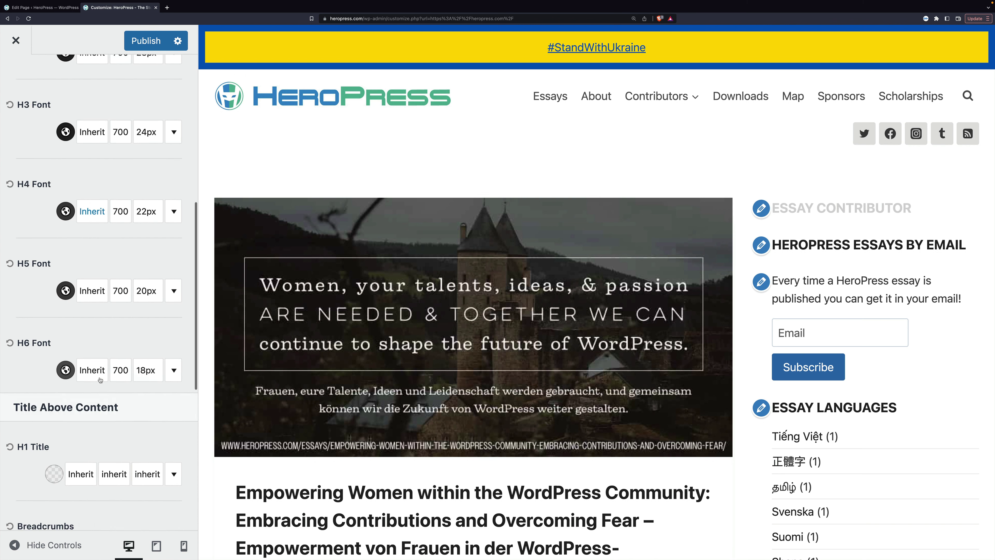
{"action": "scroll", "coordinate": [100, 379], "scroll_direction": "down", "scroll_amount": 10}
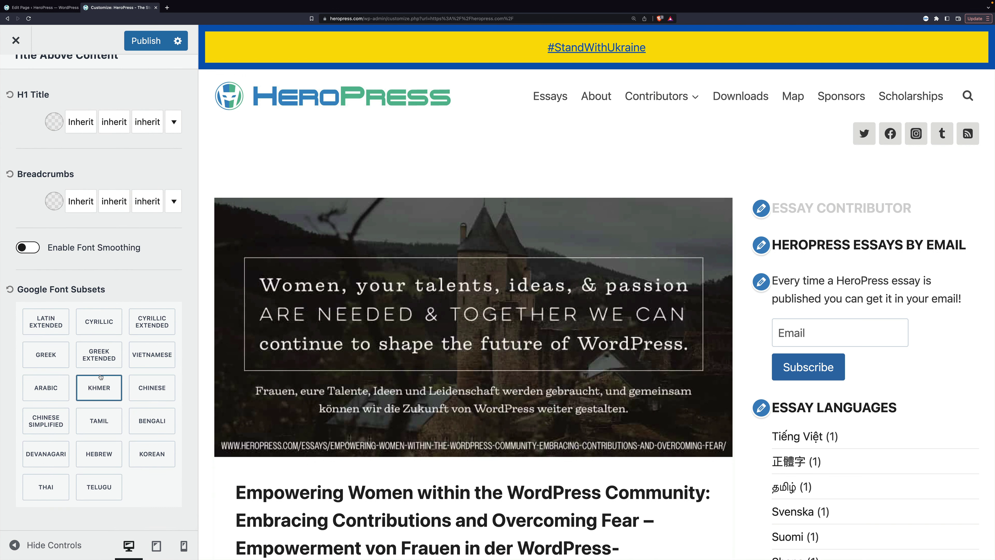
{"action": "left_click", "coordinate": [145, 41]}
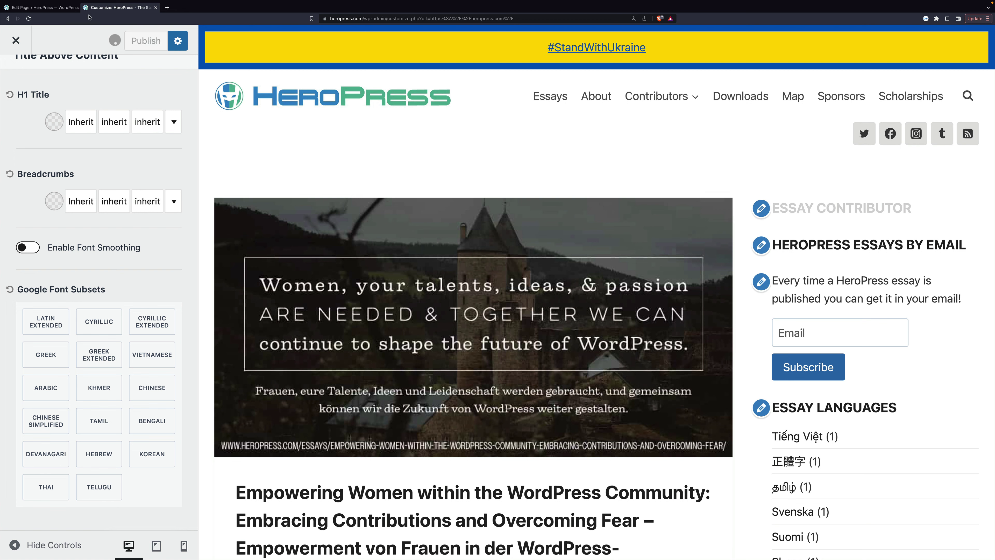
{"action": "left_click", "coordinate": [37, 7]}
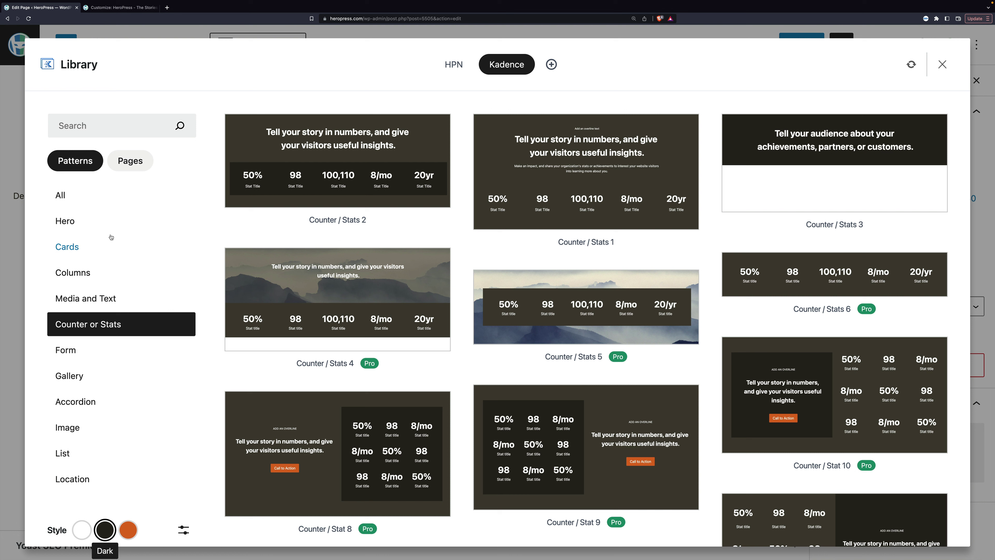
{"action": "scroll", "coordinate": [111, 237], "scroll_direction": "down", "scroll_amount": 8}
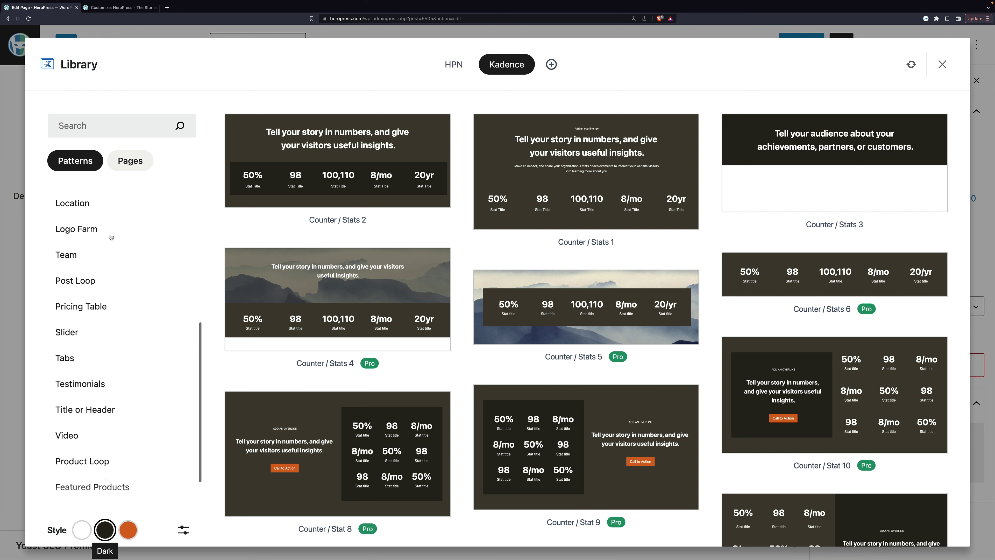
{"action": "scroll", "coordinate": [111, 237], "scroll_direction": "up", "scroll_amount": 3}
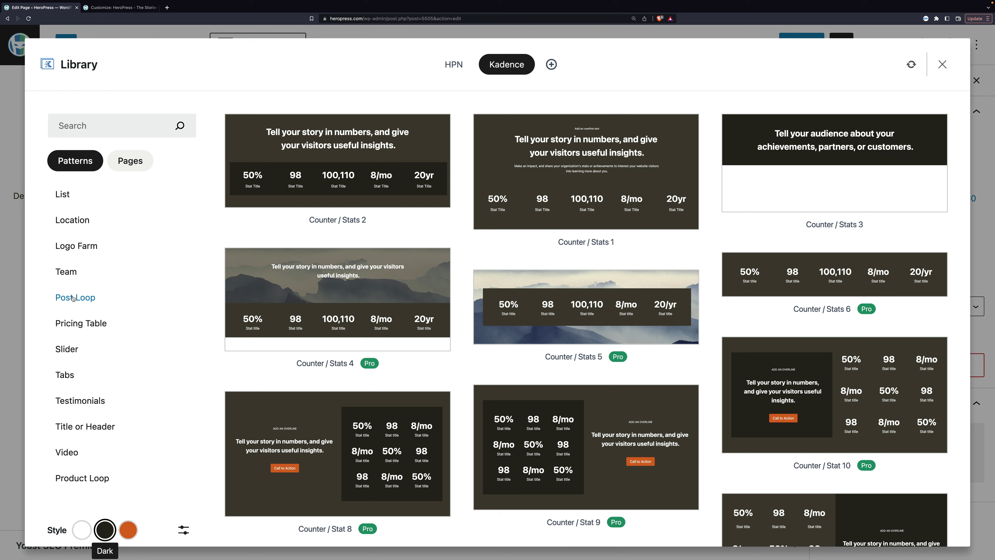
Step: Show the Post Loop category and scroll through the dark Post Loop 1–8 previews
{"action": "left_click", "coordinate": [73, 298]}
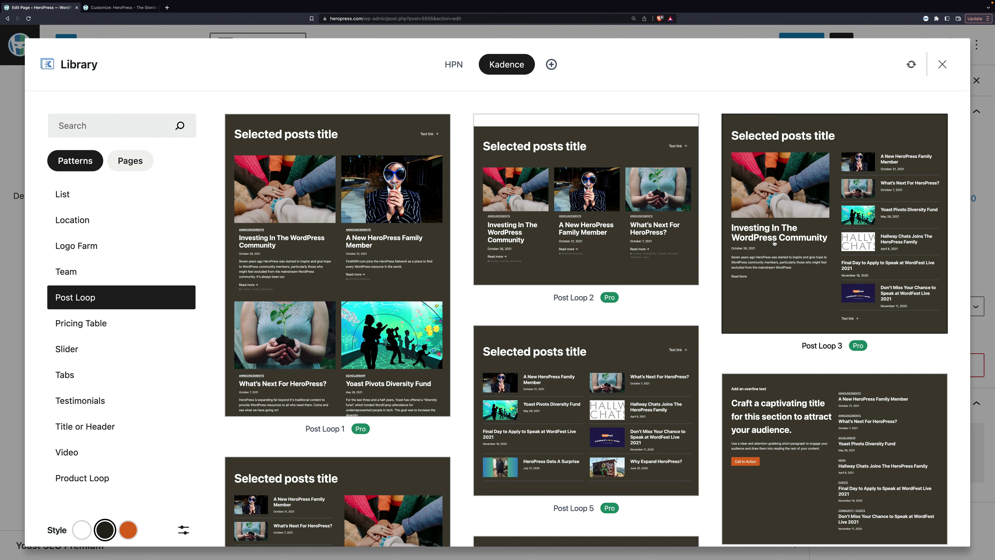
{"action": "scroll", "coordinate": [774, 243], "scroll_direction": "down", "scroll_amount": 4}
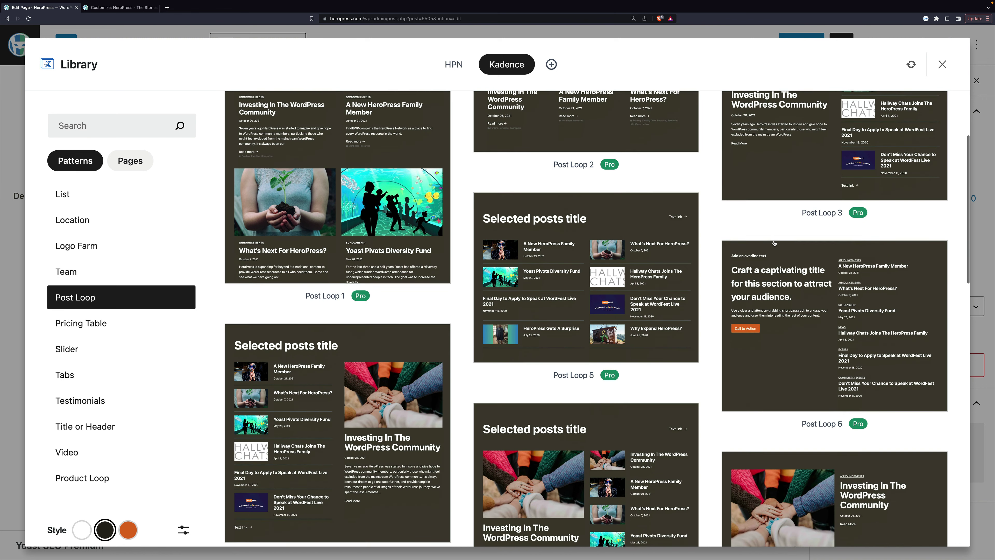
{"action": "scroll", "coordinate": [773, 243], "scroll_direction": "down", "scroll_amount": 6}
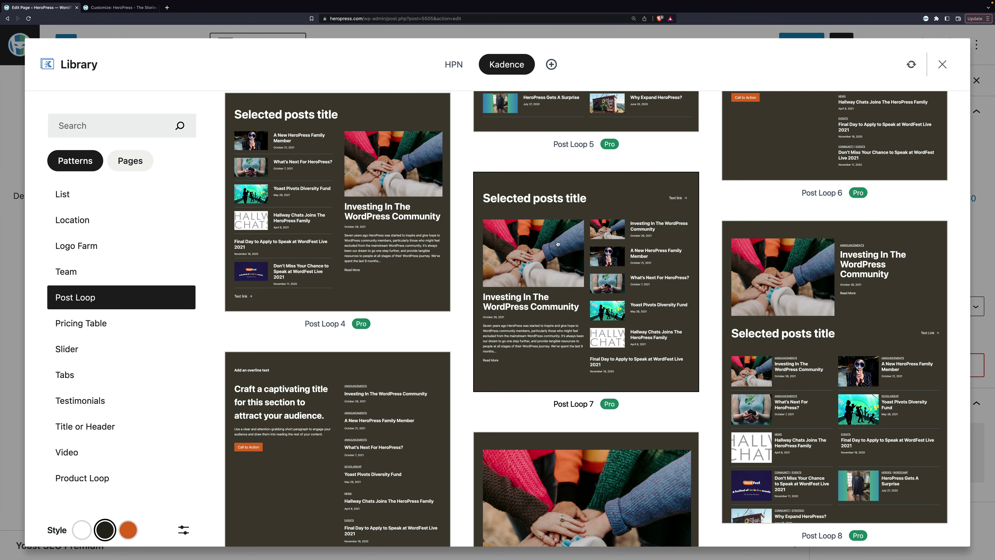
Step: Insert the dark Post Loop 7 pattern and review its 'Selected posts title' post listing
{"action": "left_click", "coordinate": [531, 253]}
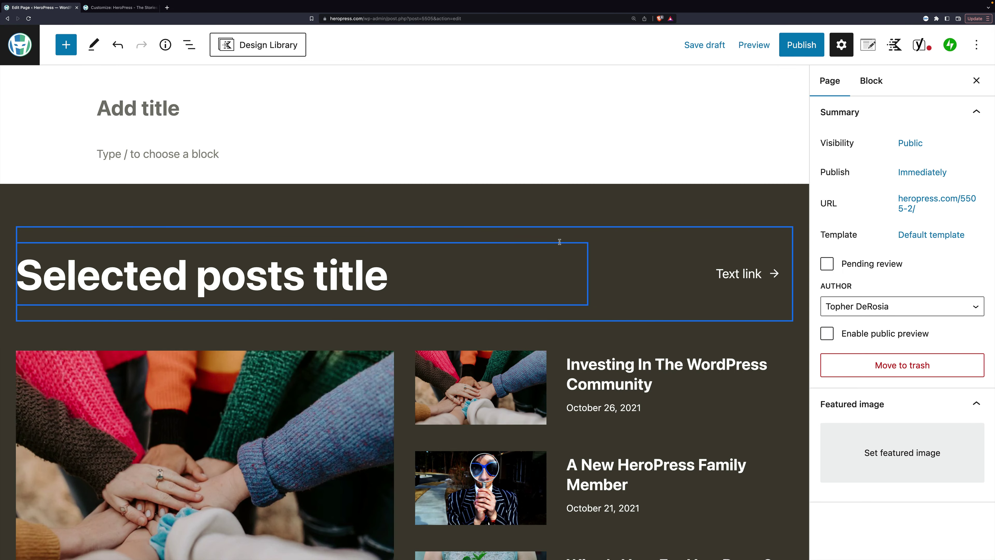
{"action": "scroll", "coordinate": [559, 242], "scroll_direction": "down", "scroll_amount": 10}
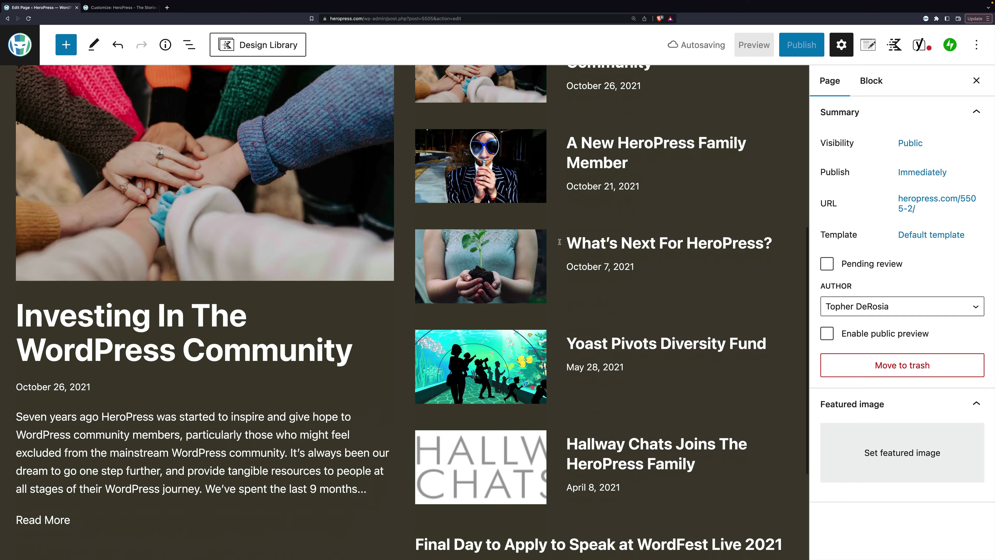
{"action": "scroll", "coordinate": [560, 243], "scroll_direction": "down", "scroll_amount": 3}
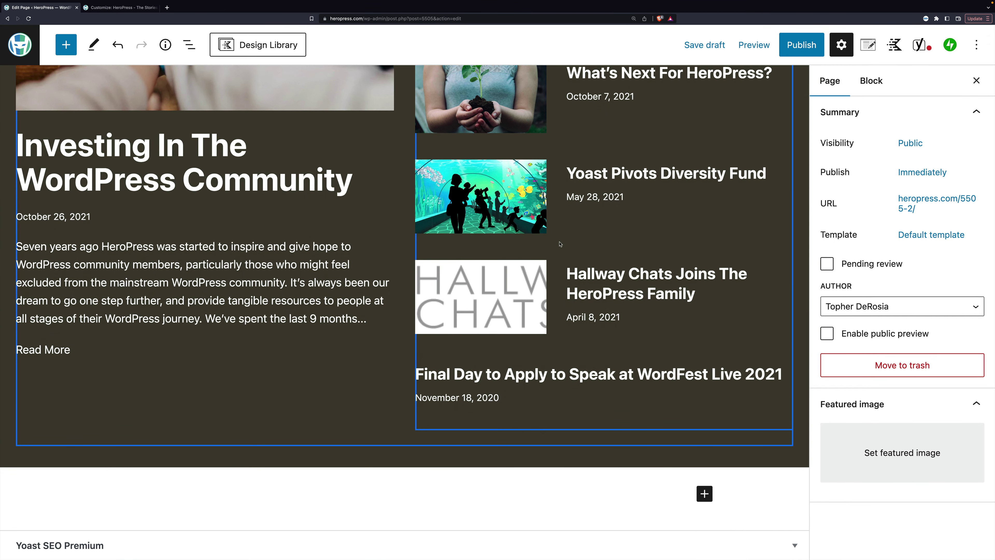
{"action": "scroll", "coordinate": [559, 244], "scroll_direction": "up", "scroll_amount": 7}
{"action": "scroll", "coordinate": [559, 244], "scroll_direction": "up", "scroll_amount": 4}
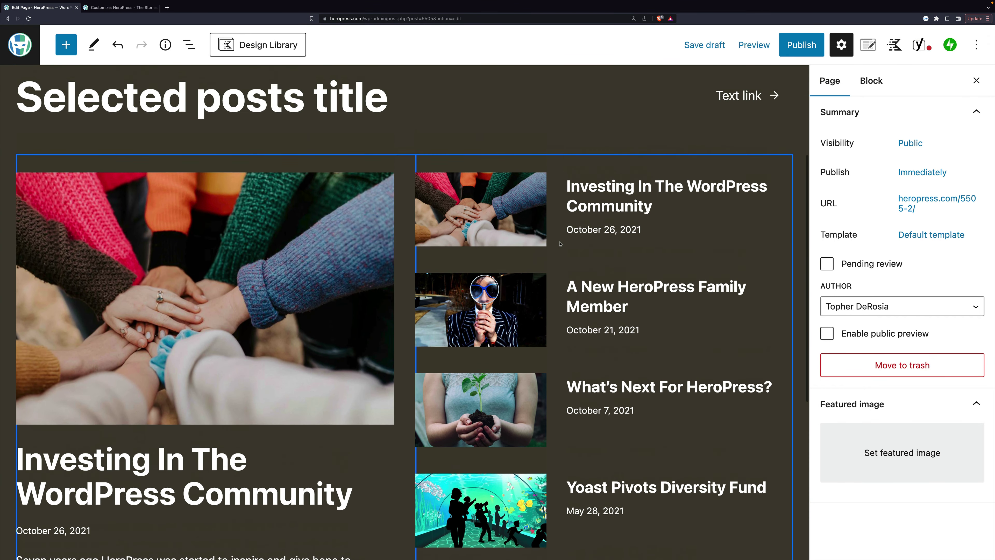
{"action": "scroll", "coordinate": [559, 244], "scroll_direction": "up", "scroll_amount": 3}
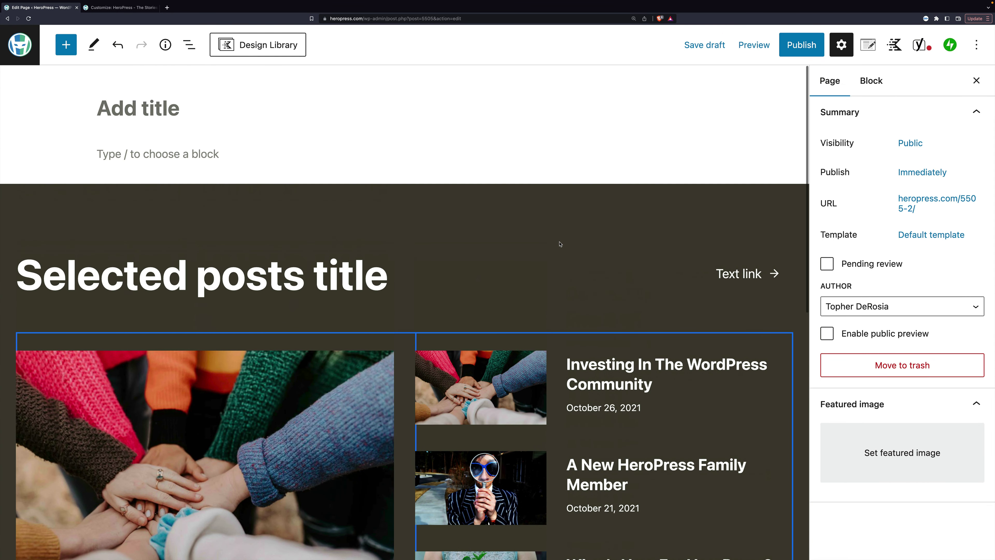